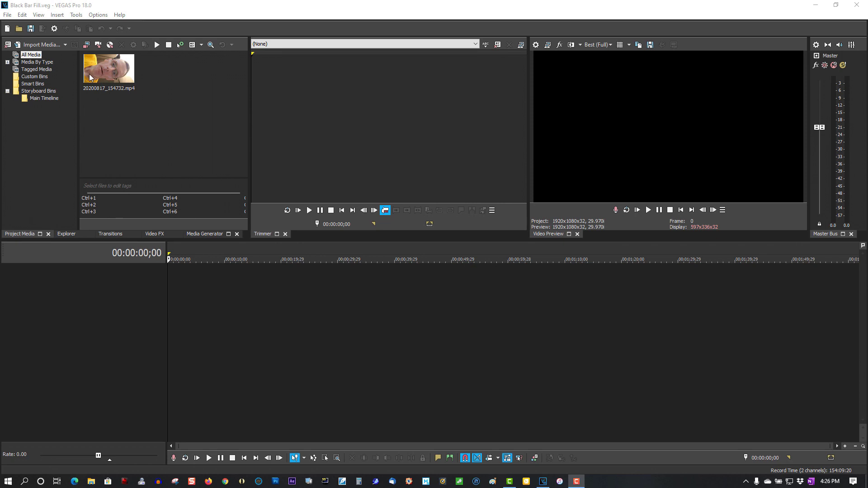
Add the phone clip to the timeline without matching project video settings, then select it.
{"action": "left_click_drag", "start_coordinate": [89, 77], "coordinate": [170, 278]}
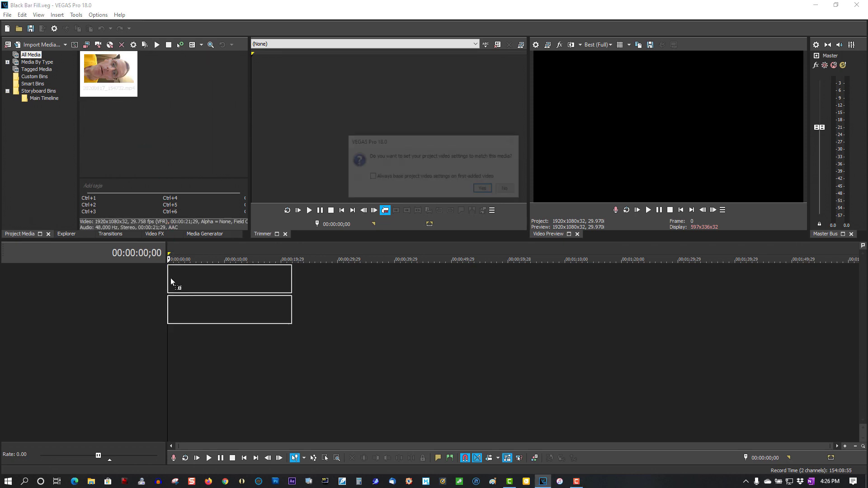
{"action": "left_click", "coordinate": [508, 191]}
{"action": "left_click", "coordinate": [204, 285]}
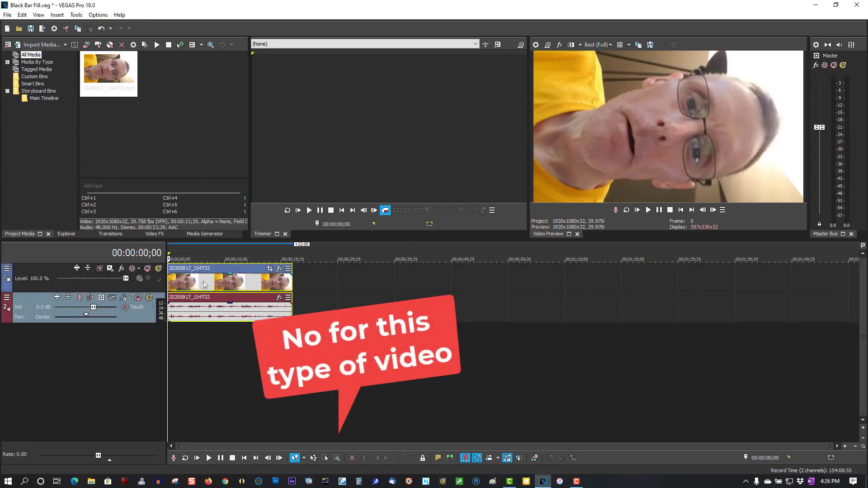
Set the clip's media rotation to 90° counterclockwise in its Properties and rewind playback.
{"action": "right_click", "coordinate": [205, 285]}
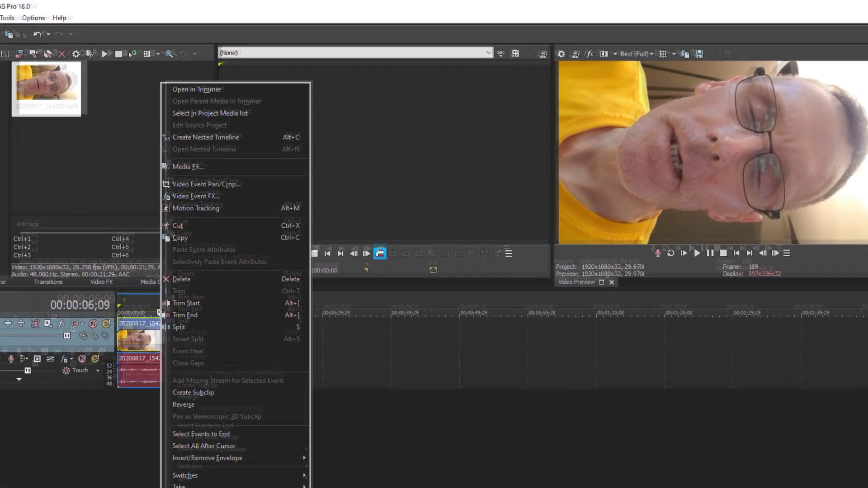
{"action": "left_click", "coordinate": [227, 468]}
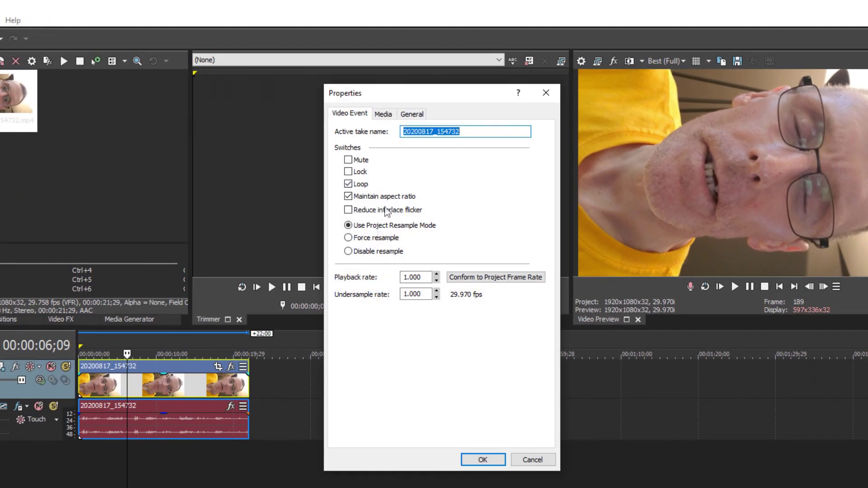
{"action": "left_click", "coordinate": [378, 118]}
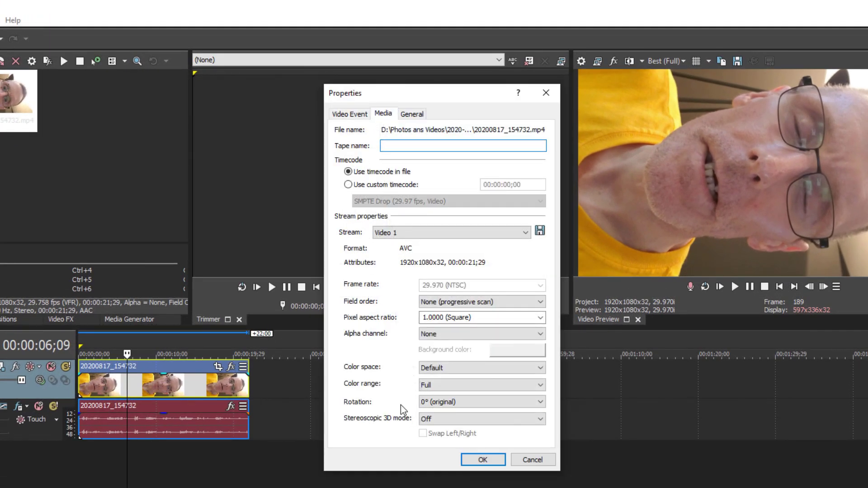
{"action": "left_click", "coordinate": [430, 403]}
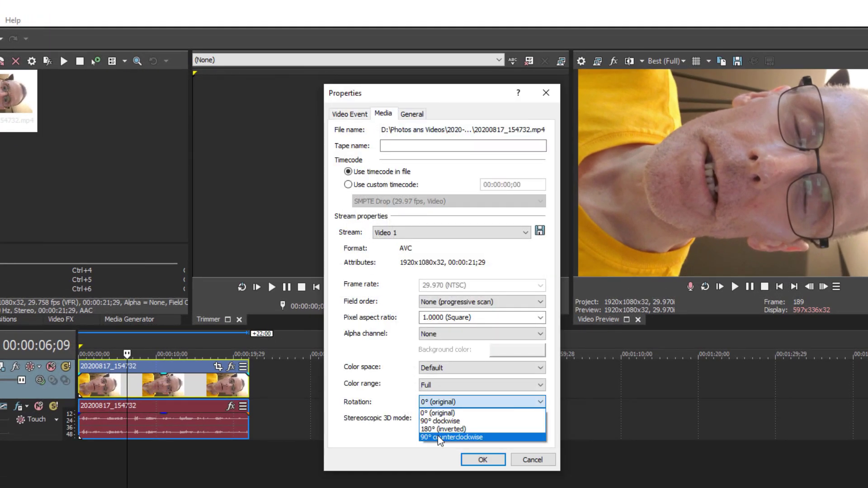
{"action": "left_click", "coordinate": [439, 438]}
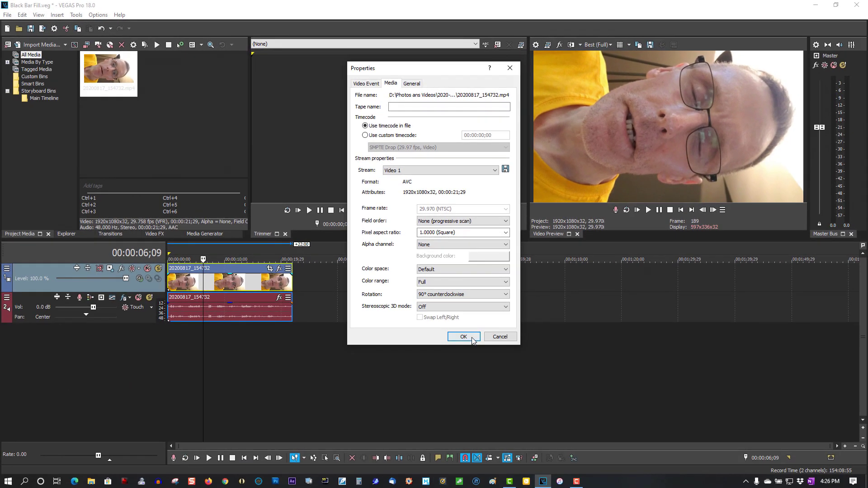
{"action": "left_click", "coordinate": [482, 461]}
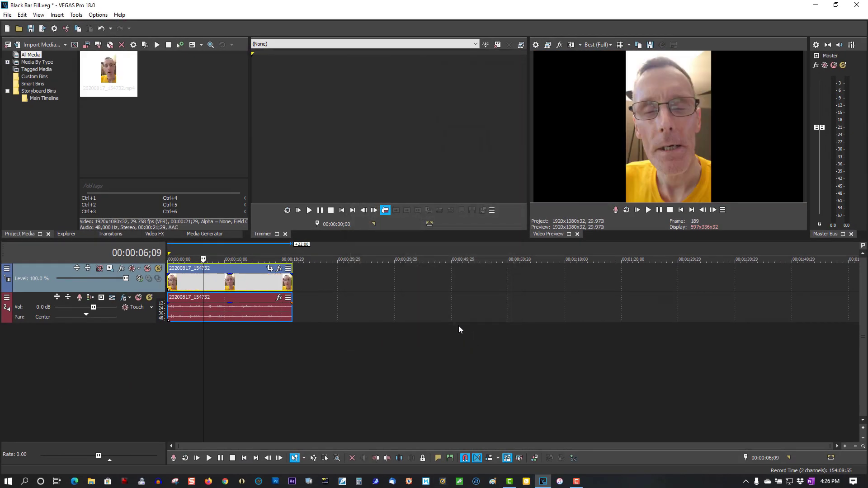
{"action": "left_click", "coordinate": [679, 210]}
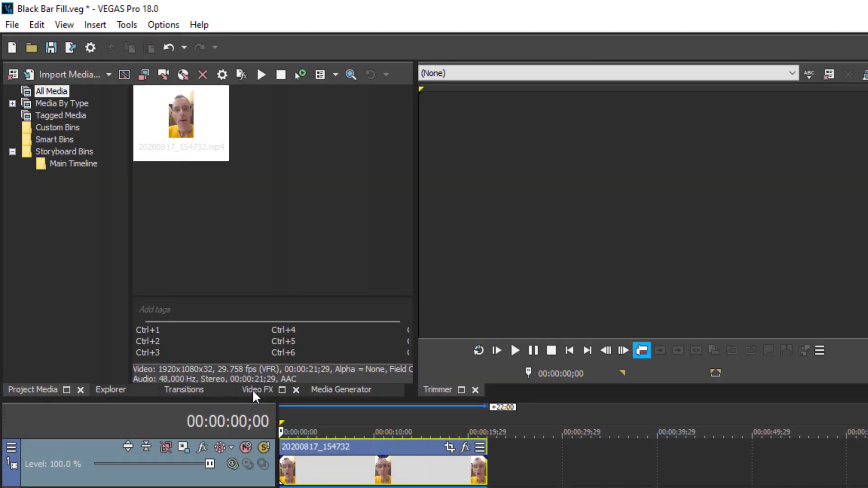
Locate the Black Bar Fill effect in Video FX and show its presets.
{"action": "left_click", "coordinate": [153, 235]}
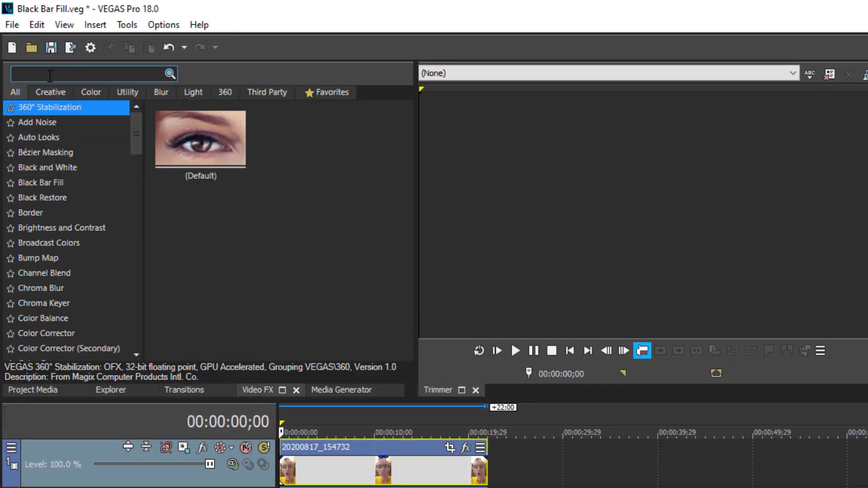
{"action": "type", "text": "bla"}
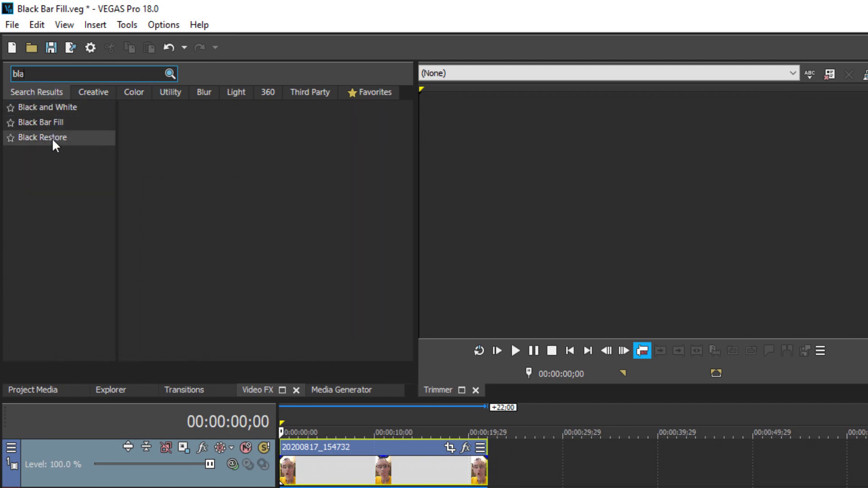
{"action": "left_click", "coordinate": [58, 123]}
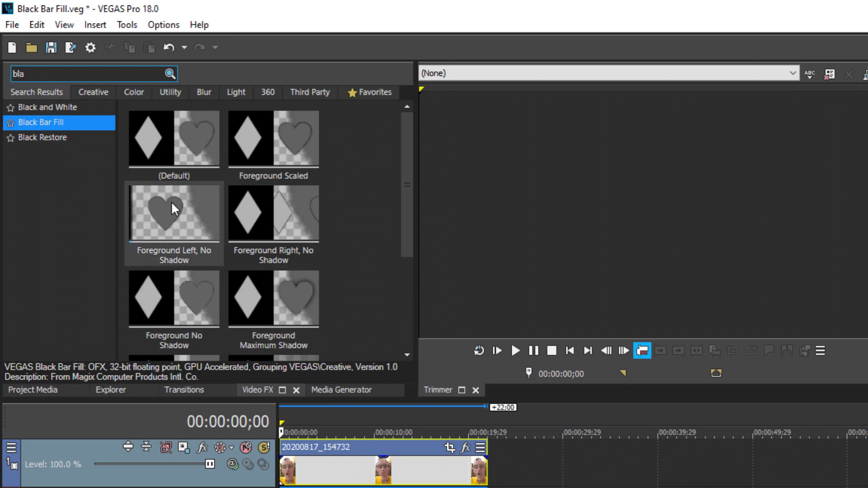
Apply the (Default) Black Bar Fill preset to the clip, then remove it.
{"action": "left_click_drag", "start_coordinate": [274, 306], "coordinate": [450, 448]}
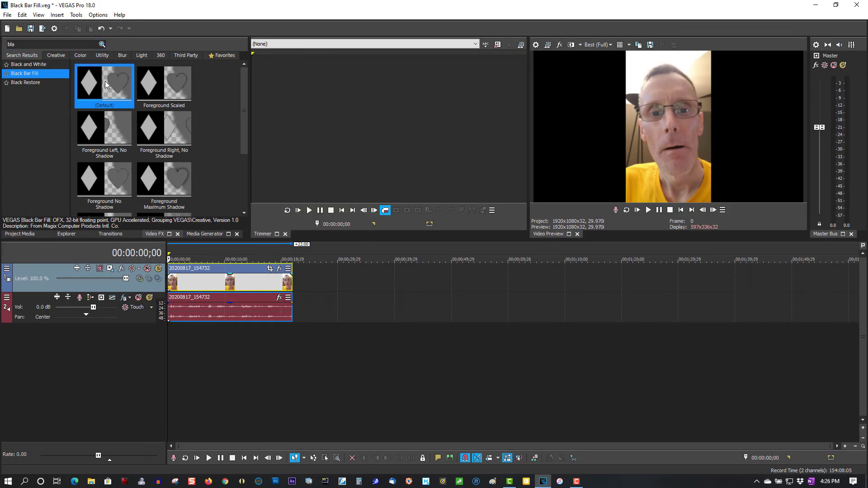
{"action": "left_click_drag", "start_coordinate": [177, 240], "coordinate": [194, 277]}
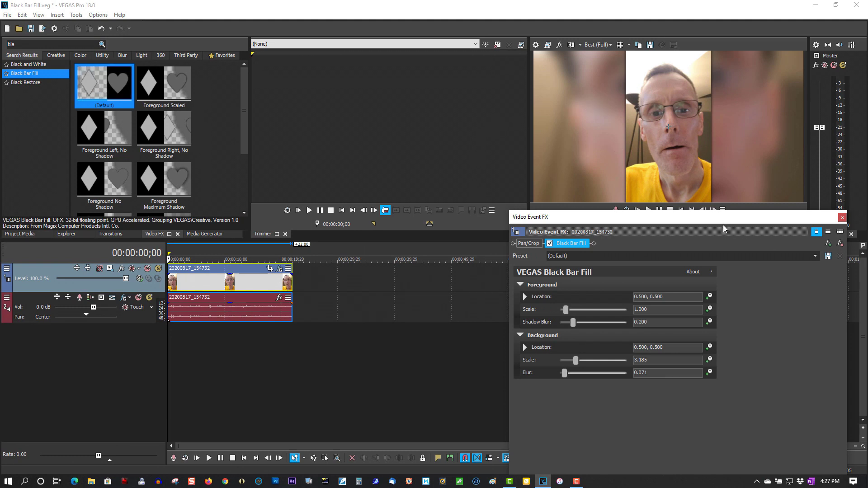
{"action": "left_click_drag", "start_coordinate": [712, 224], "coordinate": [686, 228]}
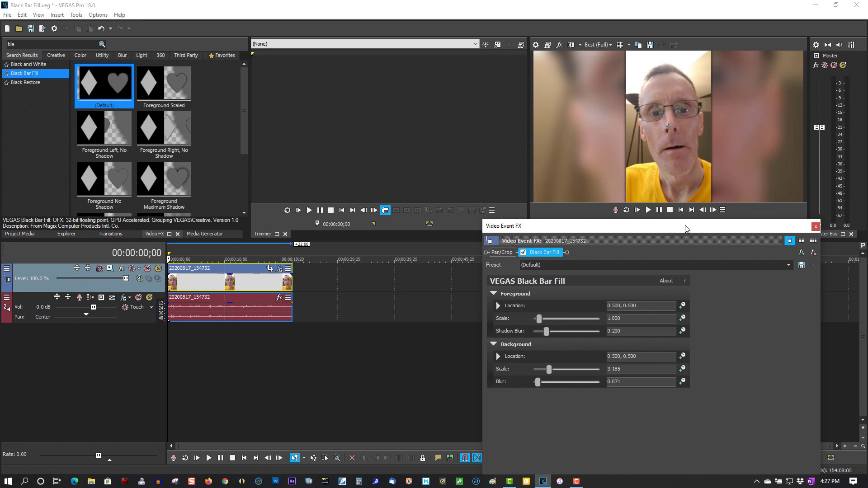
{"action": "left_click", "coordinate": [813, 252]}
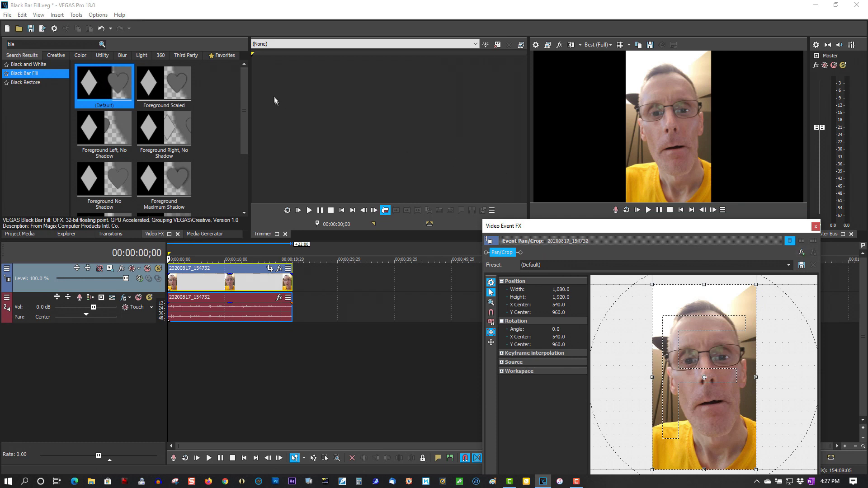
Try the Foreground Scaled, Foreground Right No Shadow and Foreground Maximum Shadow presets, removing each.
{"action": "left_click", "coordinate": [156, 93]}
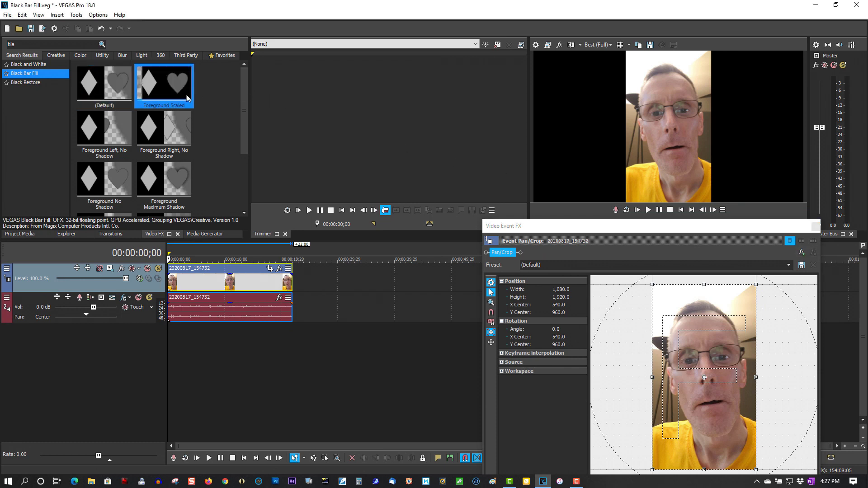
{"action": "left_click", "coordinate": [166, 129]}
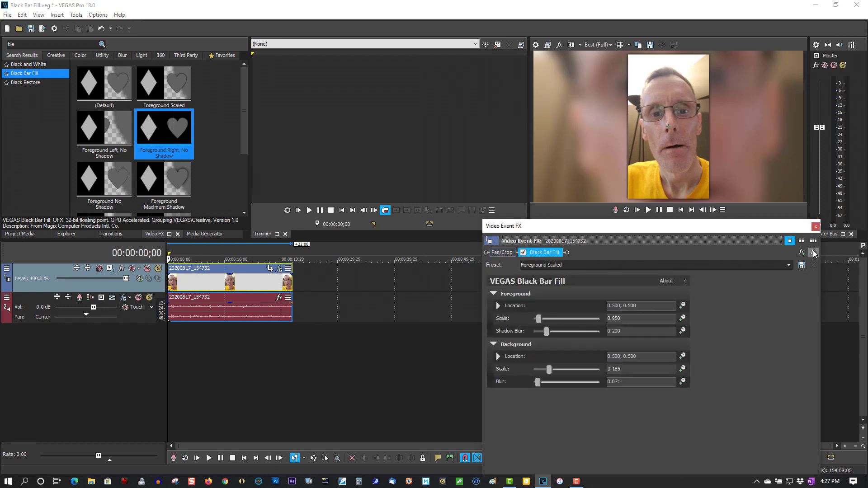
{"action": "key", "text": "ctrl+z"}
{"action": "left_click_drag", "start_coordinate": [247, 95], "coordinate": [250, 143]}
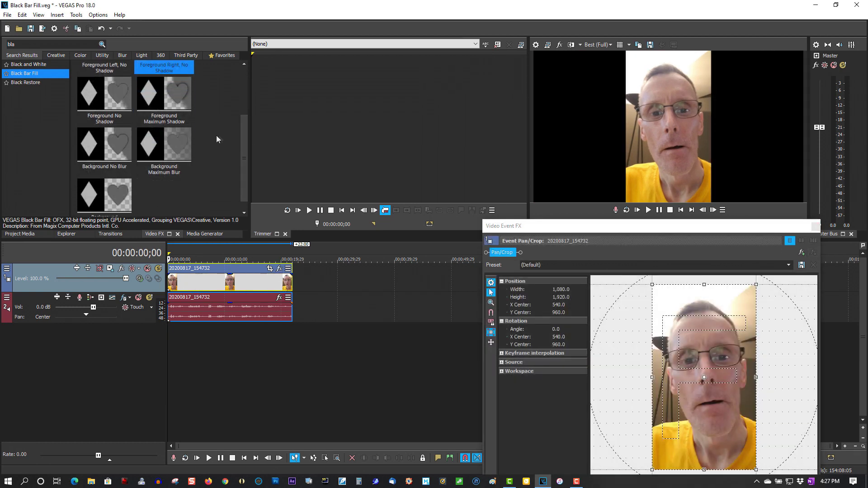
{"action": "left_click", "coordinate": [166, 103]}
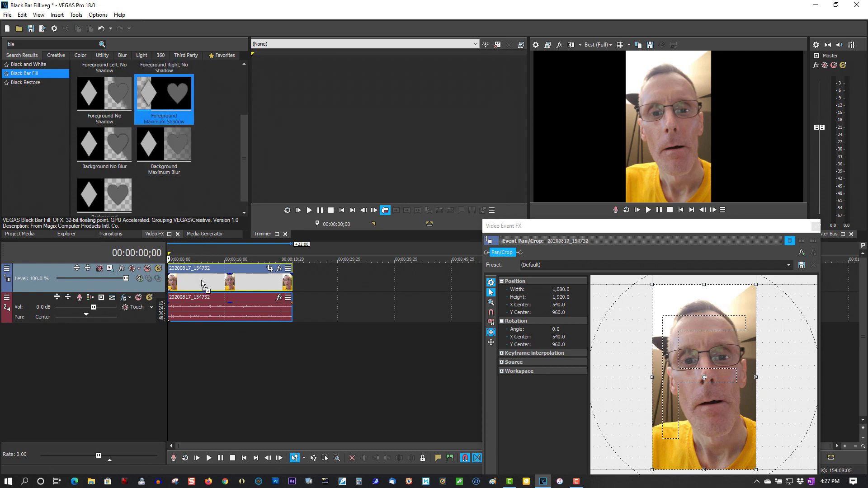
{"action": "left_click_drag", "start_coordinate": [202, 241], "coordinate": [207, 284]}
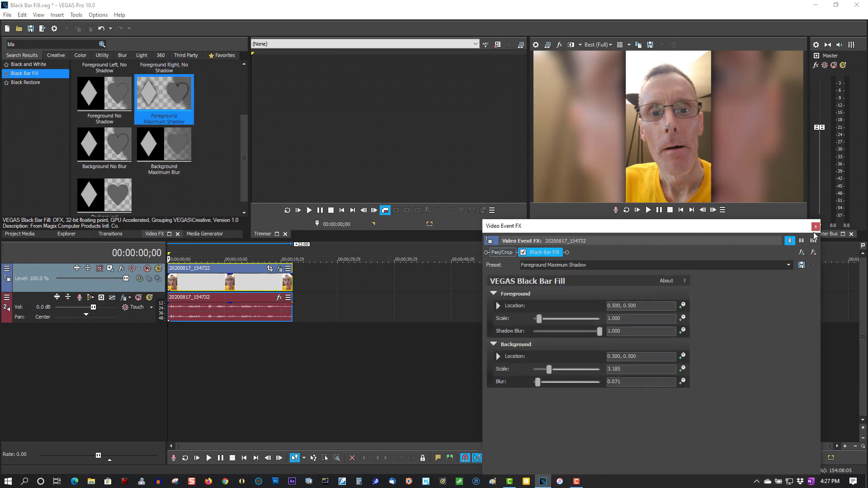
{"action": "left_click", "coordinate": [802, 253]}
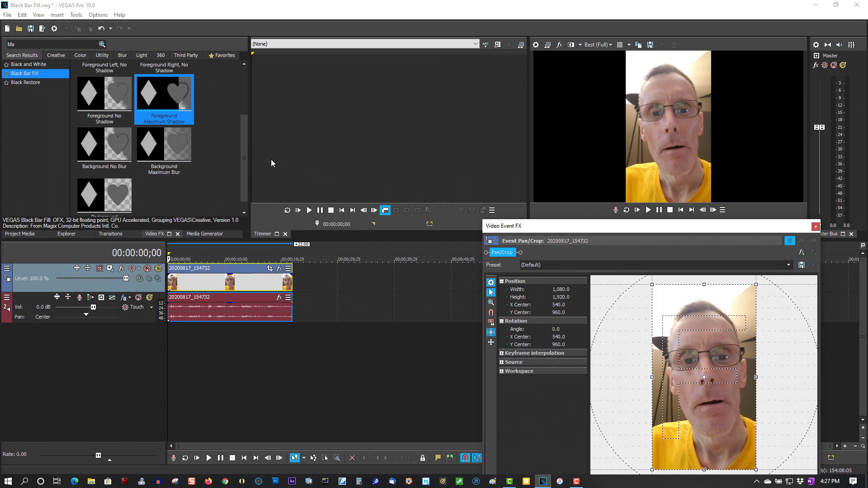
Apply the Background Maximum Blur preset to the clip and close the effect settings.
{"action": "left_click", "coordinate": [172, 149]}
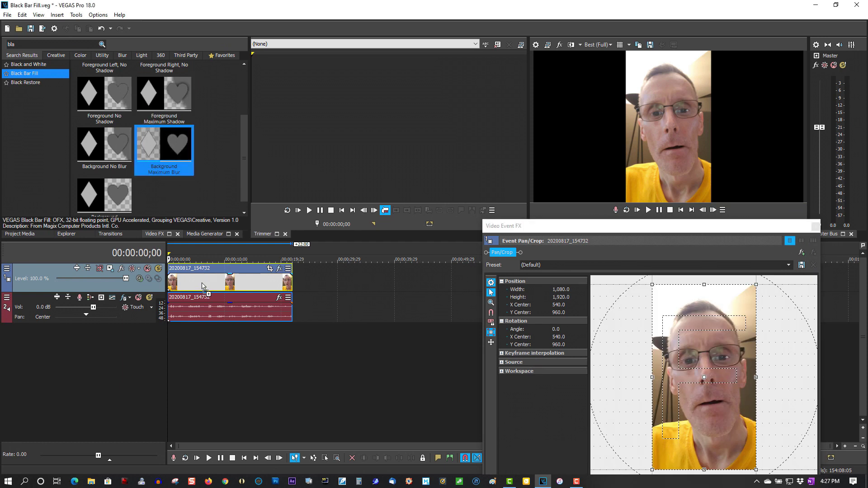
{"action": "left_click_drag", "start_coordinate": [203, 290], "coordinate": [204, 287]}
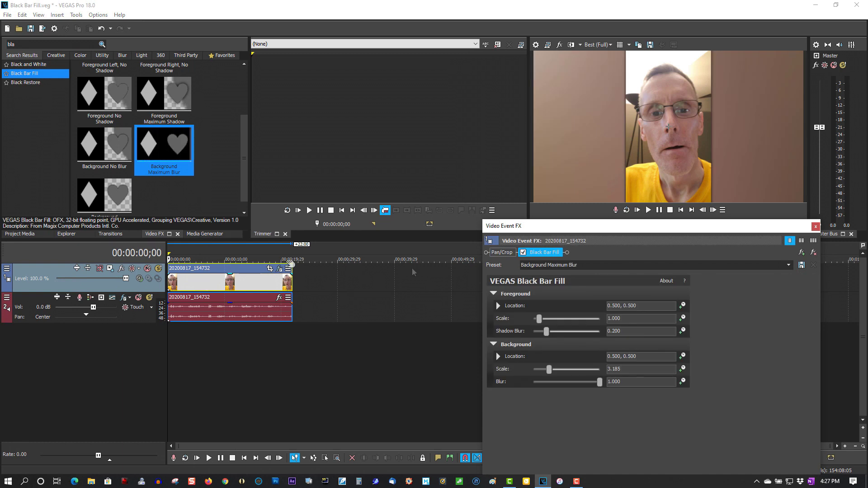
{"action": "left_click", "coordinate": [816, 226]}
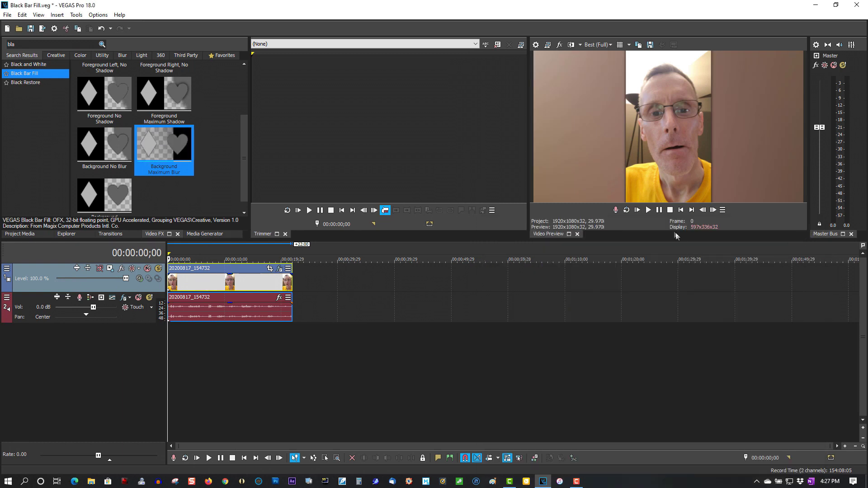
{"action": "key", "text": "space"}
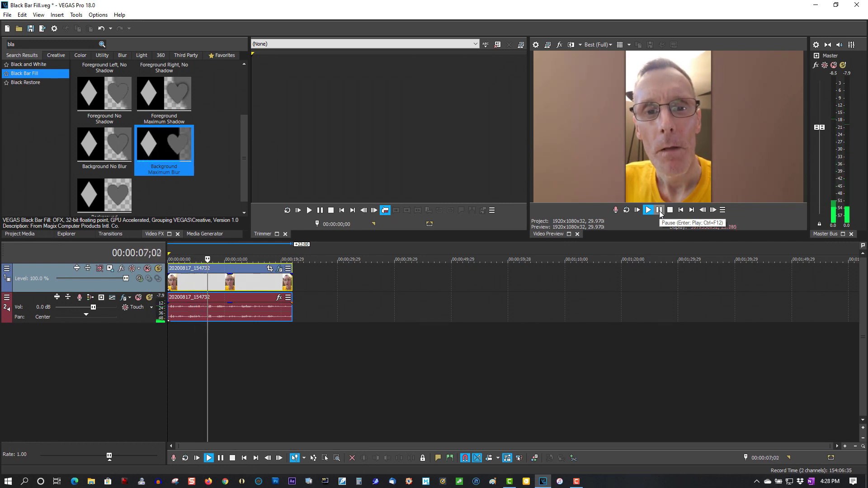
{"action": "left_click", "coordinate": [658, 210]}
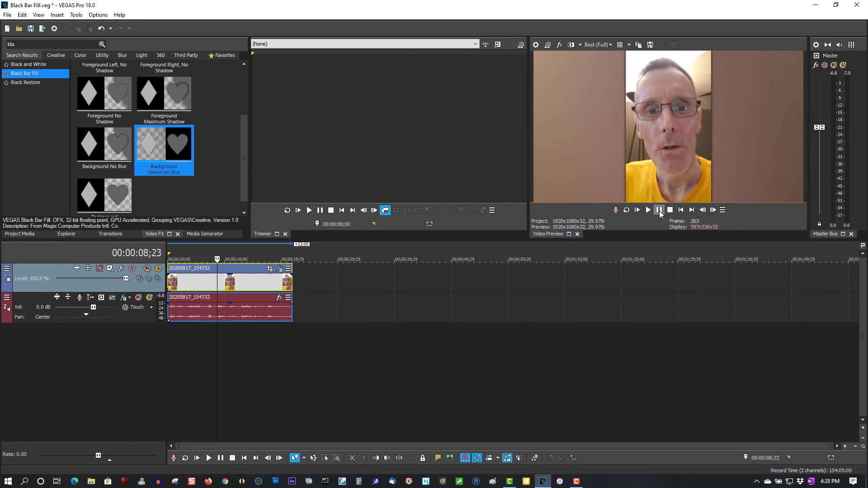